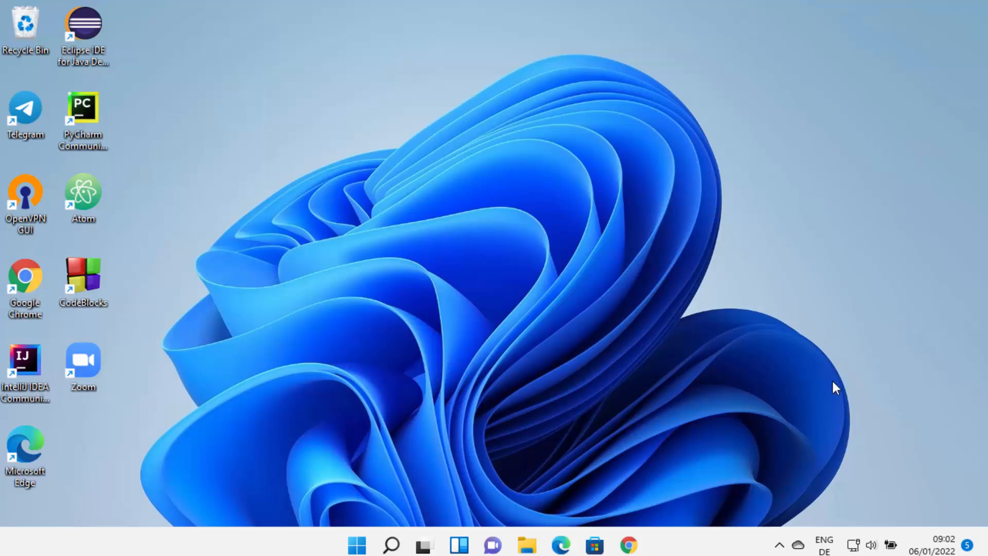
- Search Google in Chrome for "adobe reader download" and open the Adobe Acrobat Reader DC page at get.adobe.com/reader
click(628, 544)
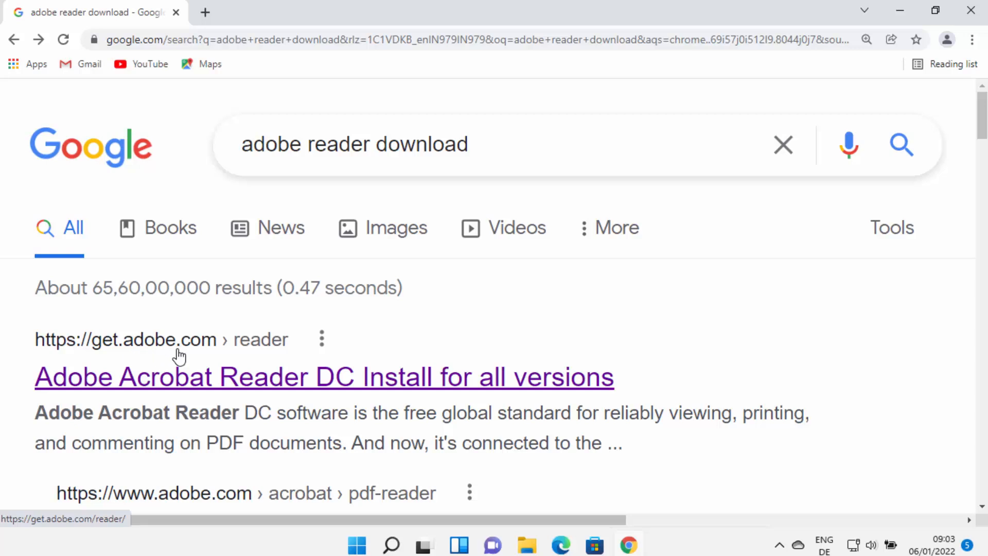
click(258, 380)
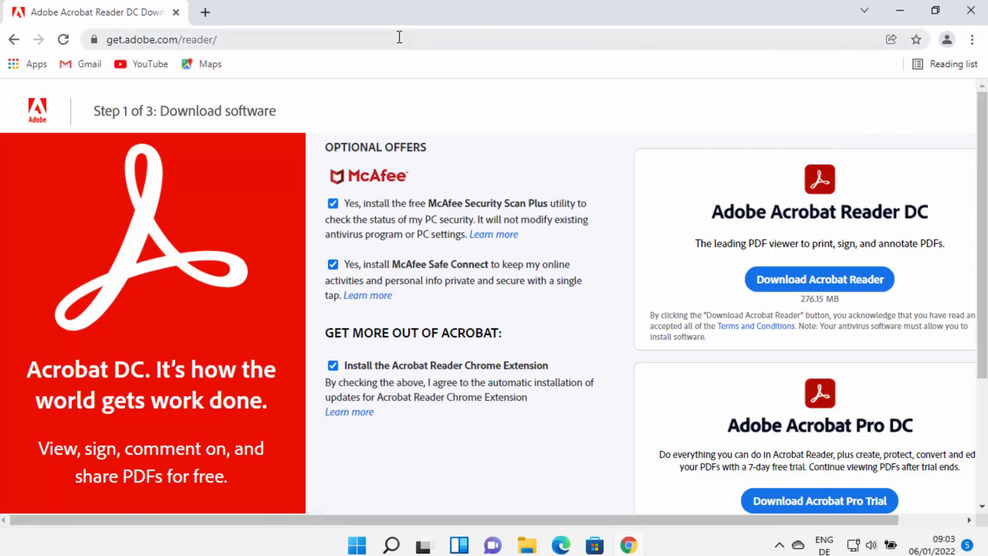
click(339, 45)
double_click(340, 45)
triple_click(340, 46)
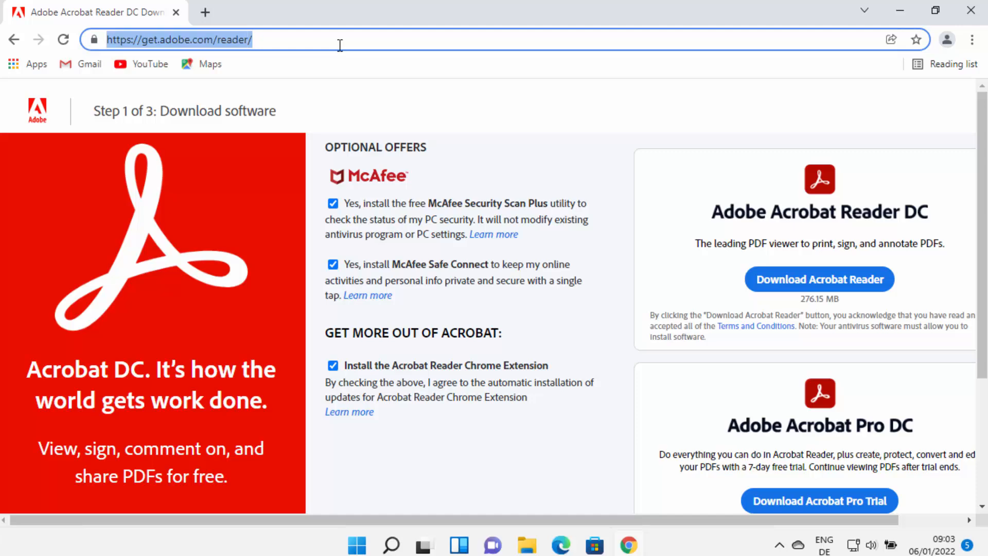
triple_click(340, 45)
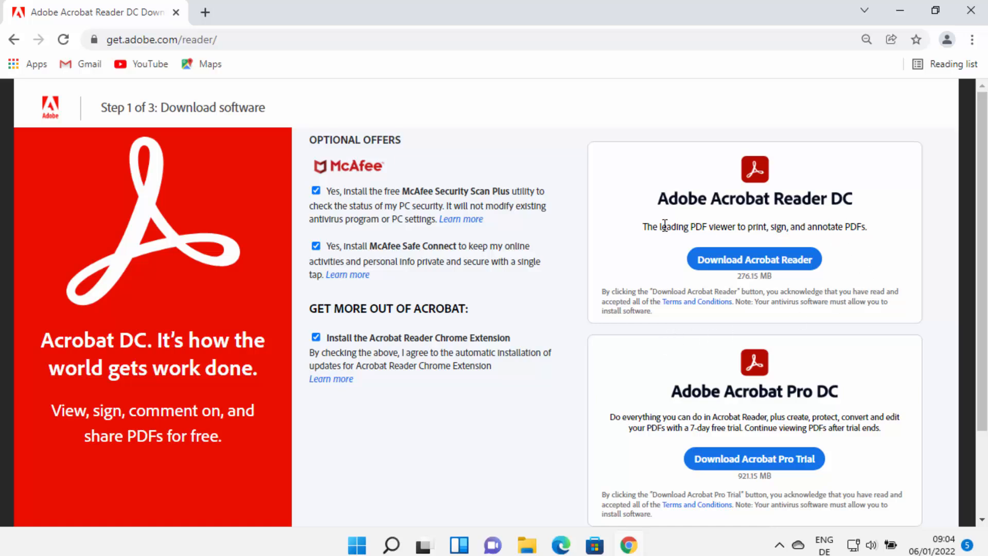
- Decline McAfee Security Scan Plus, McAfee Safe Connect and the Acrobat Reader Chrome Extension, and download Acrobat Reader
drag(660, 226, 657, 226)
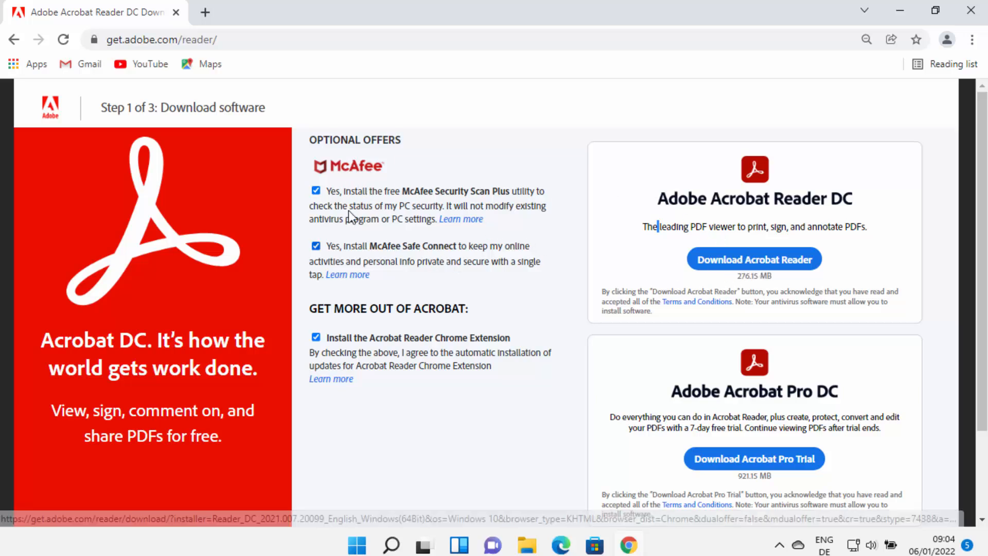
click(316, 191)
click(316, 246)
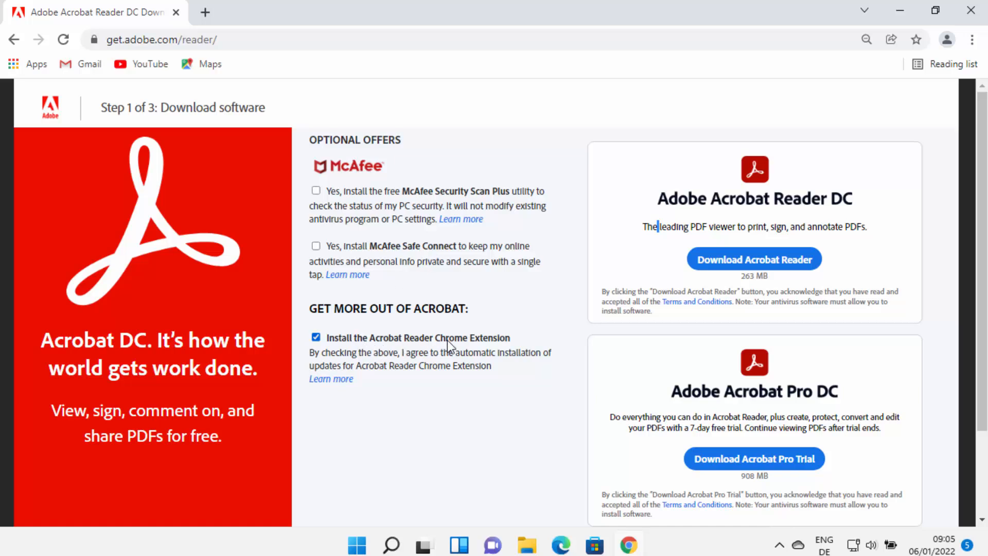
click(317, 336)
click(728, 267)
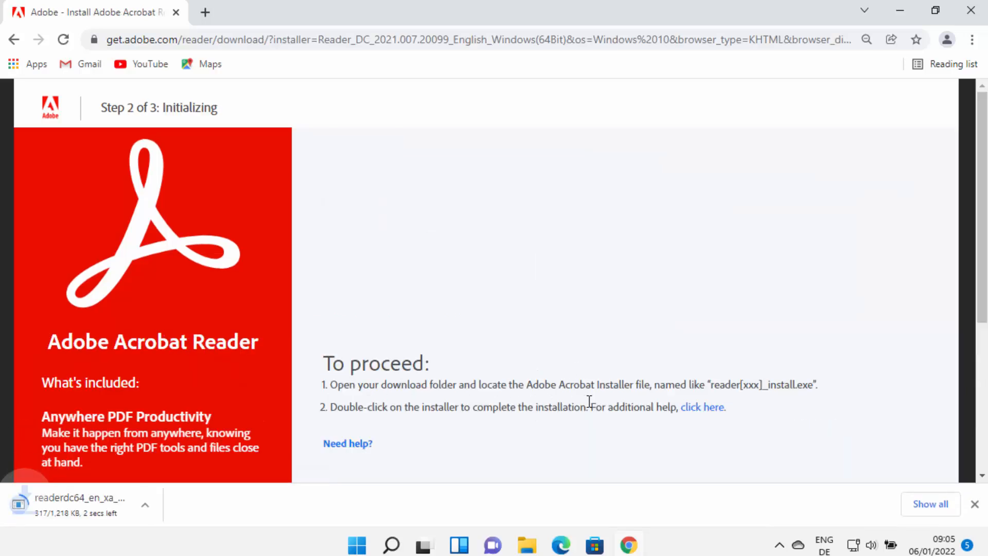
- Run the downloaded Acrobat Reader installer with permission to make changes, and finish it with Launch Adobe Acrobat Reader DC enabled
click(109, 505)
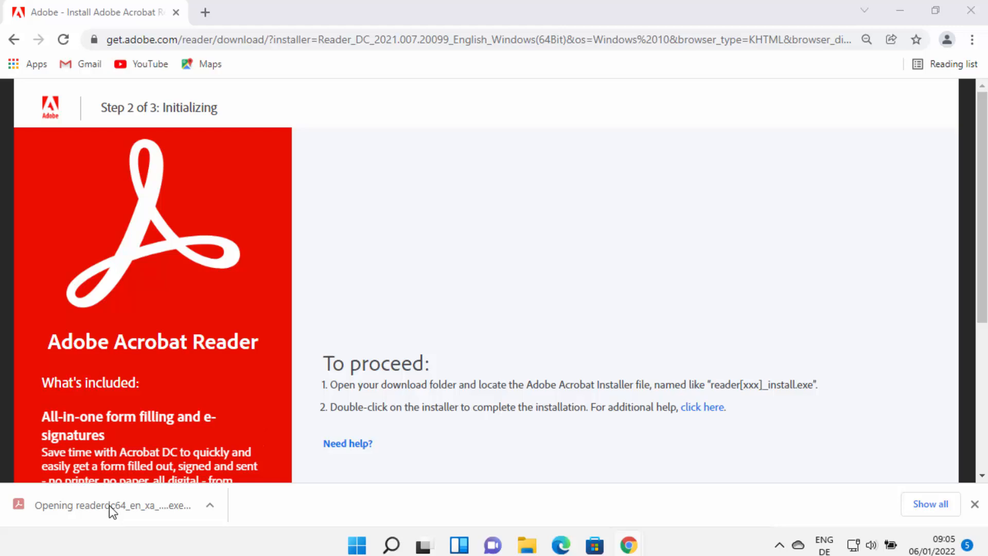
click(903, 10)
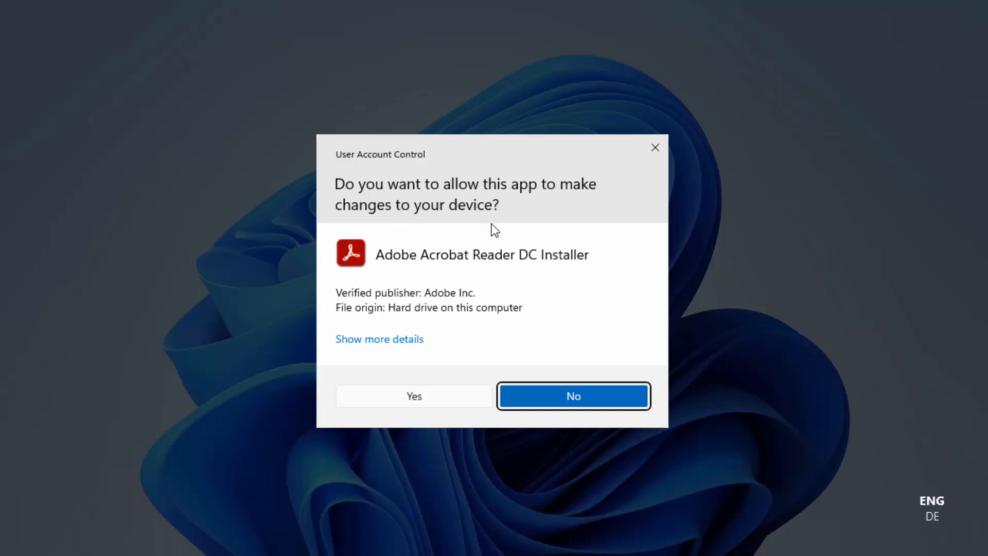
click(431, 399)
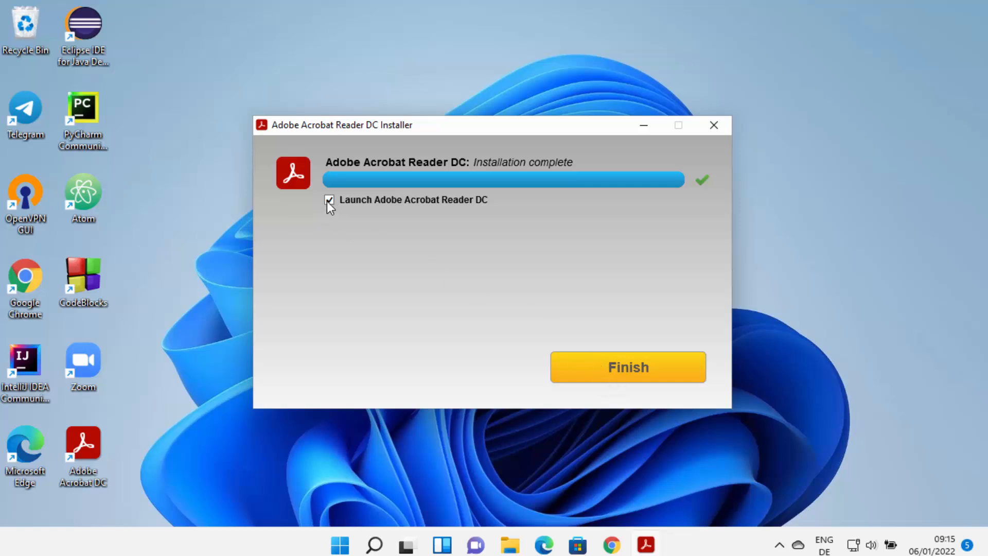
click(610, 375)
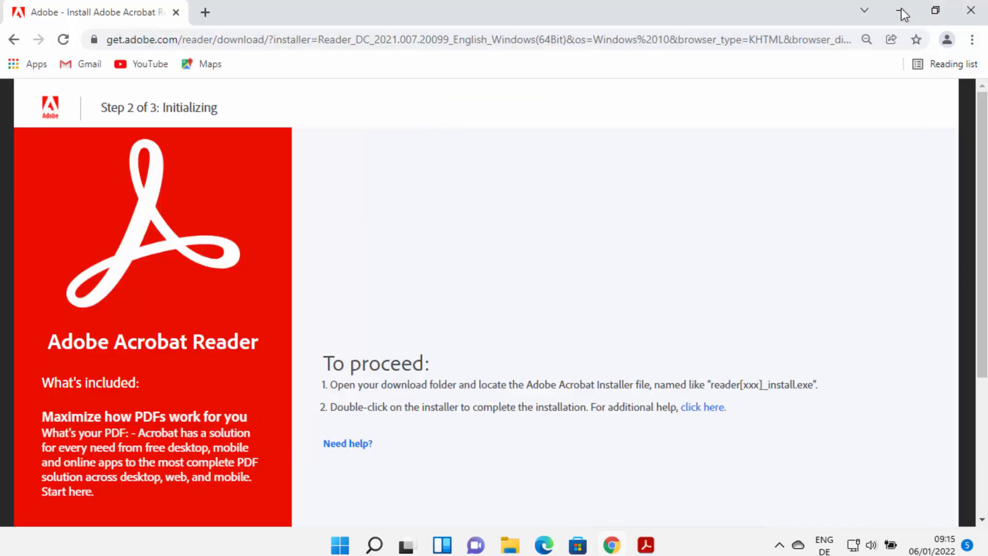
click(900, 8)
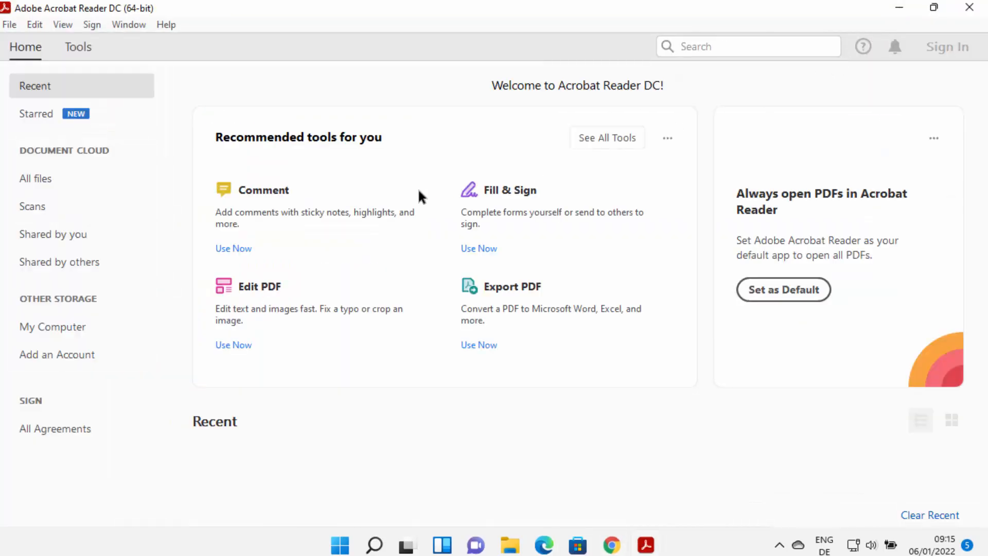
- Try to make Adobe Acrobat the default PDF application through its prompt and setup guide
click(948, 15)
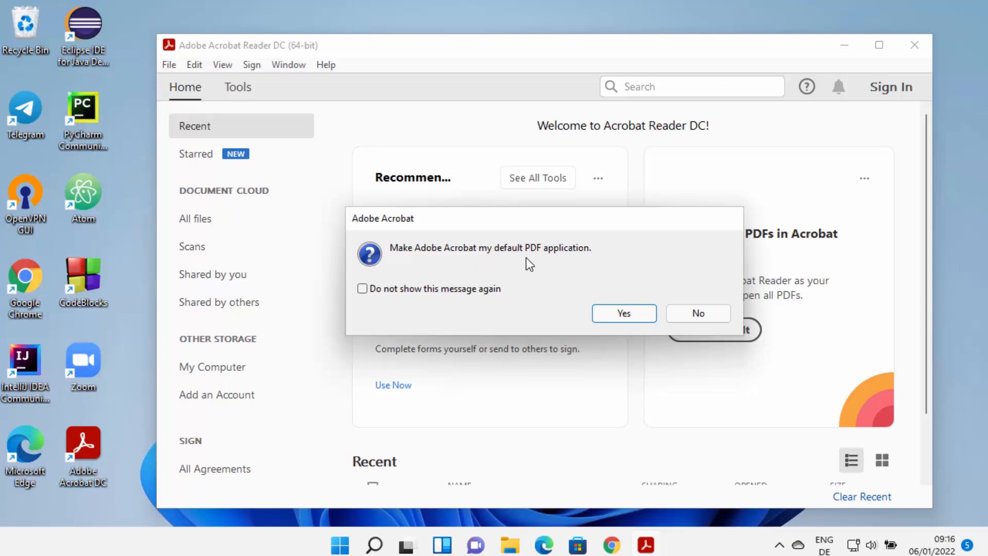
click(623, 317)
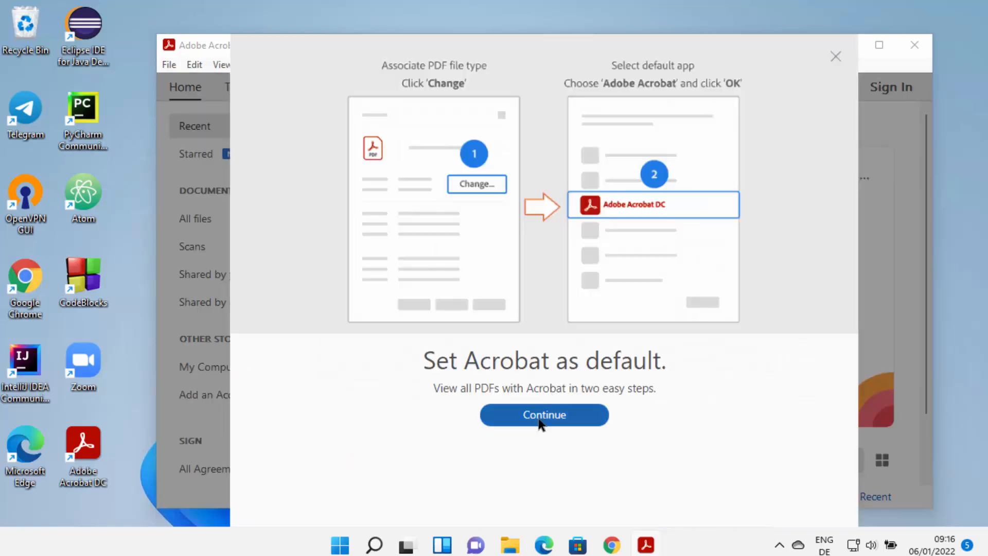
click(540, 422)
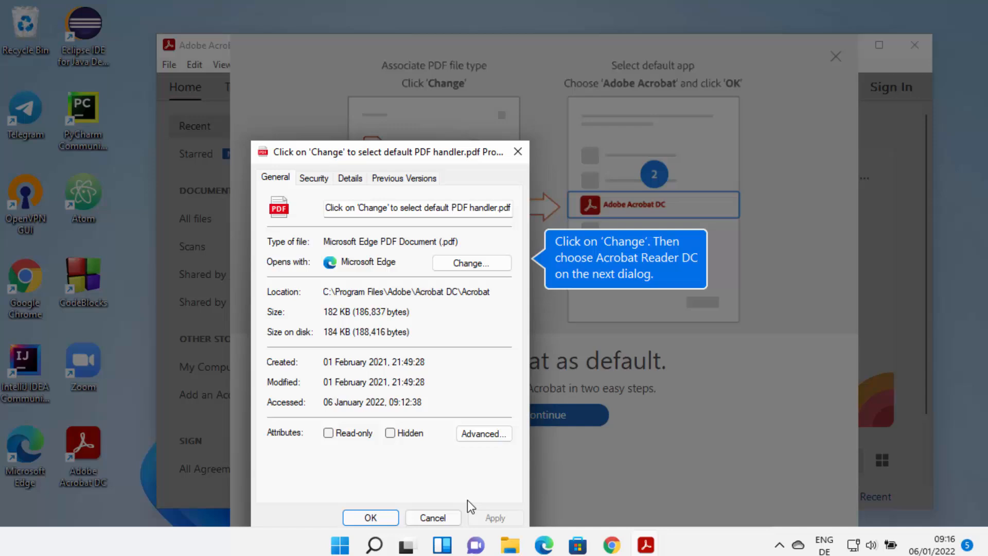
click(377, 517)
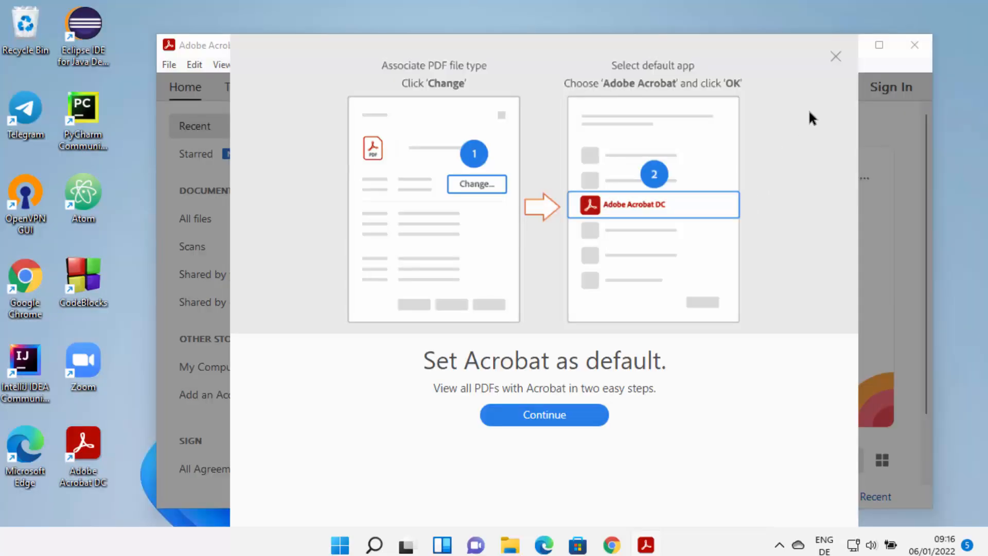
click(834, 56)
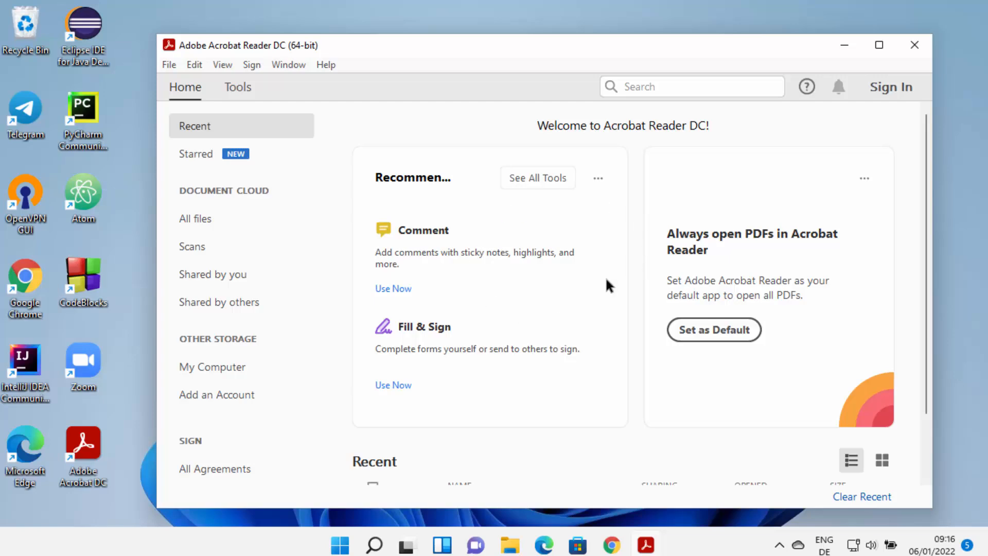
- Close Acrobat Reader and open sample.pdf from the Downloads folder with Adobe Acrobat DC in a maximized window
click(914, 46)
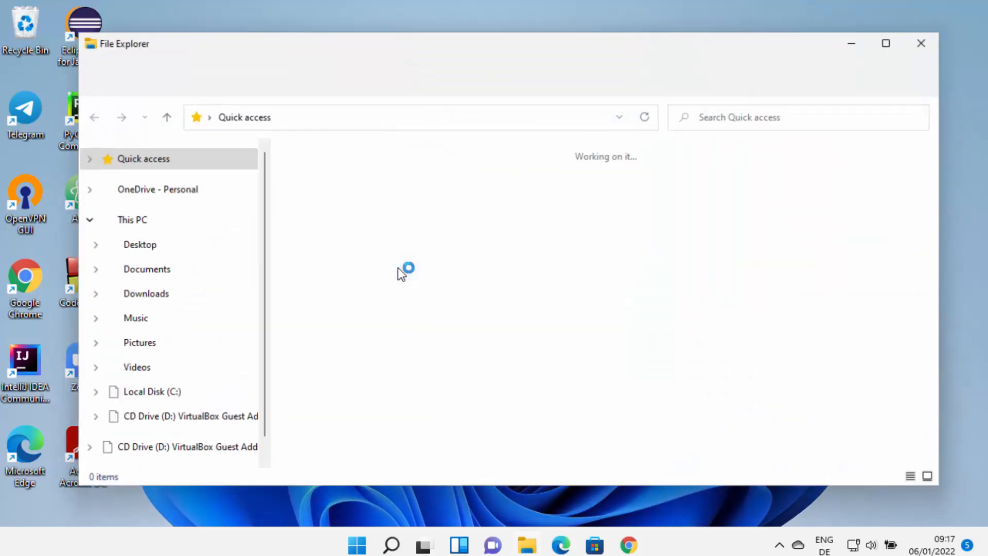
click(147, 295)
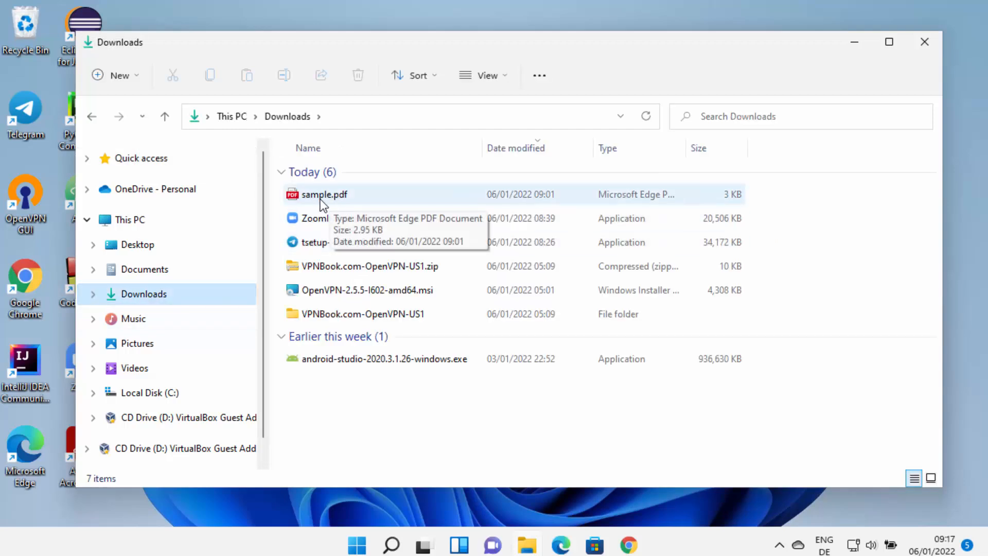
click(329, 195)
right_click(330, 196)
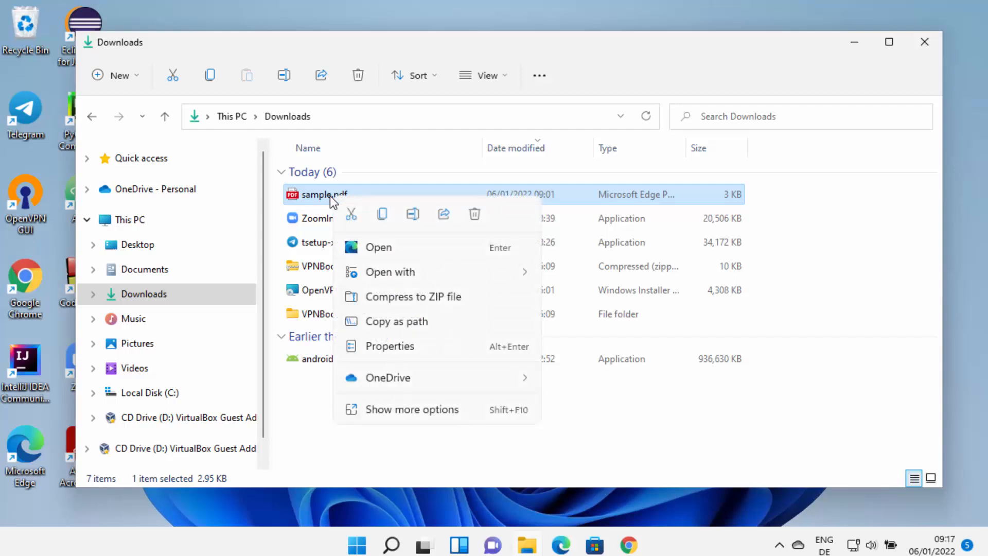
mouse_move(409, 274)
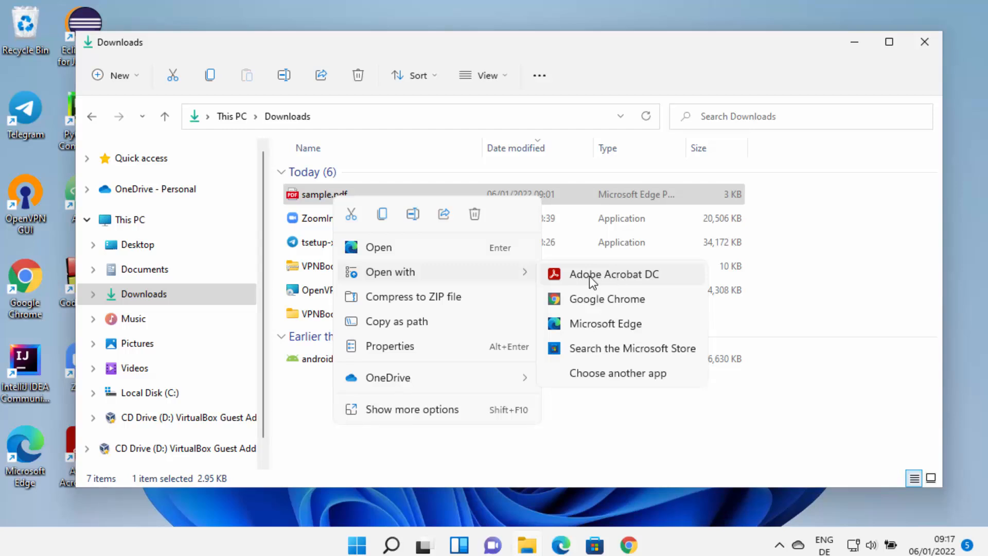
click(633, 277)
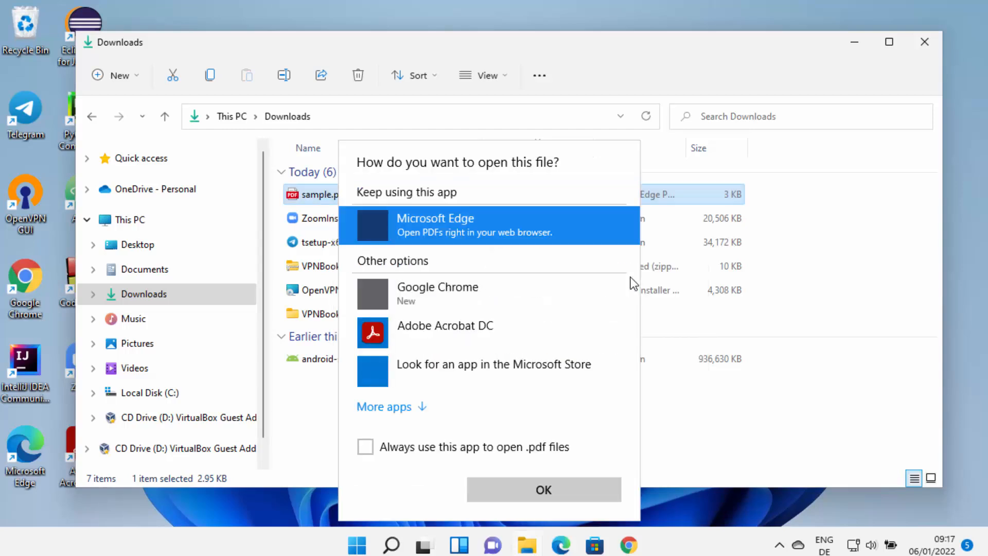
click(442, 328)
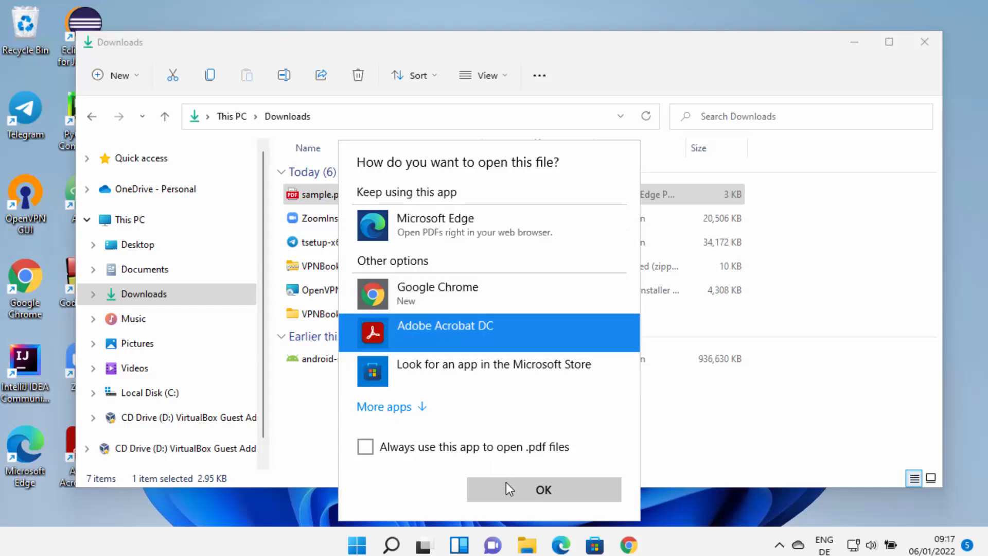
click(514, 492)
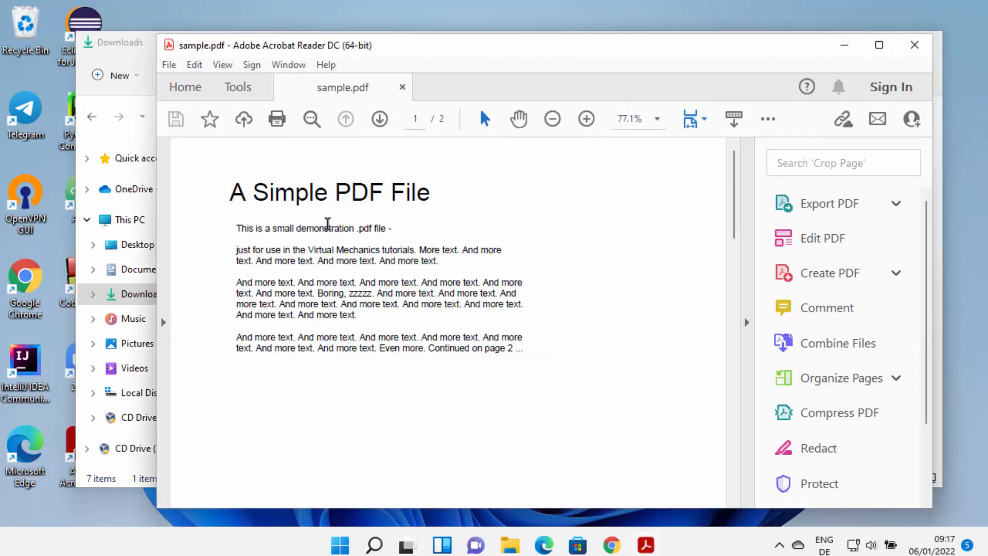
click(878, 45)
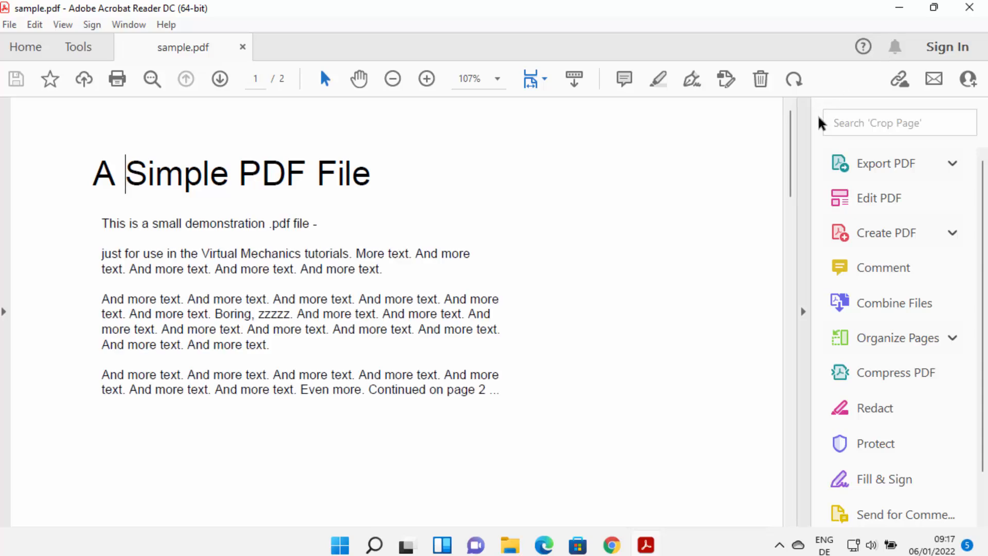
- Highlight "in the Virtual Mechanics tutorials. More" and most of the next paragraph's first line, starting at "text. And more text"
drag(164, 253, 378, 252)
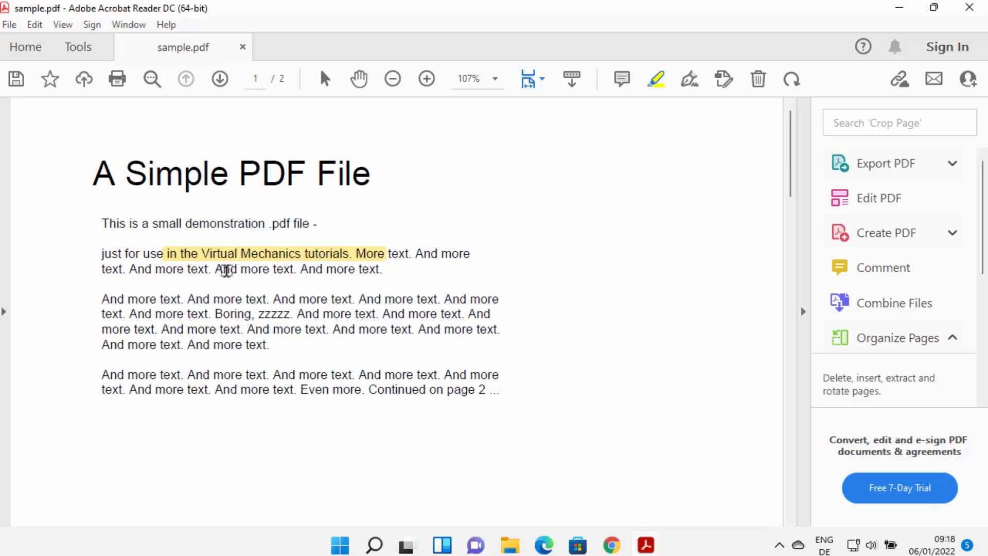
drag(160, 298, 437, 298)
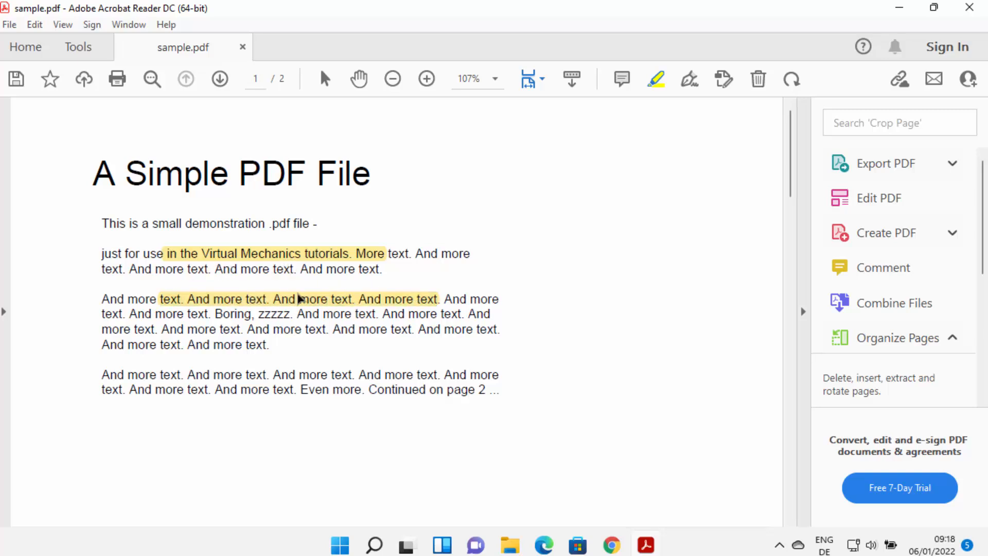